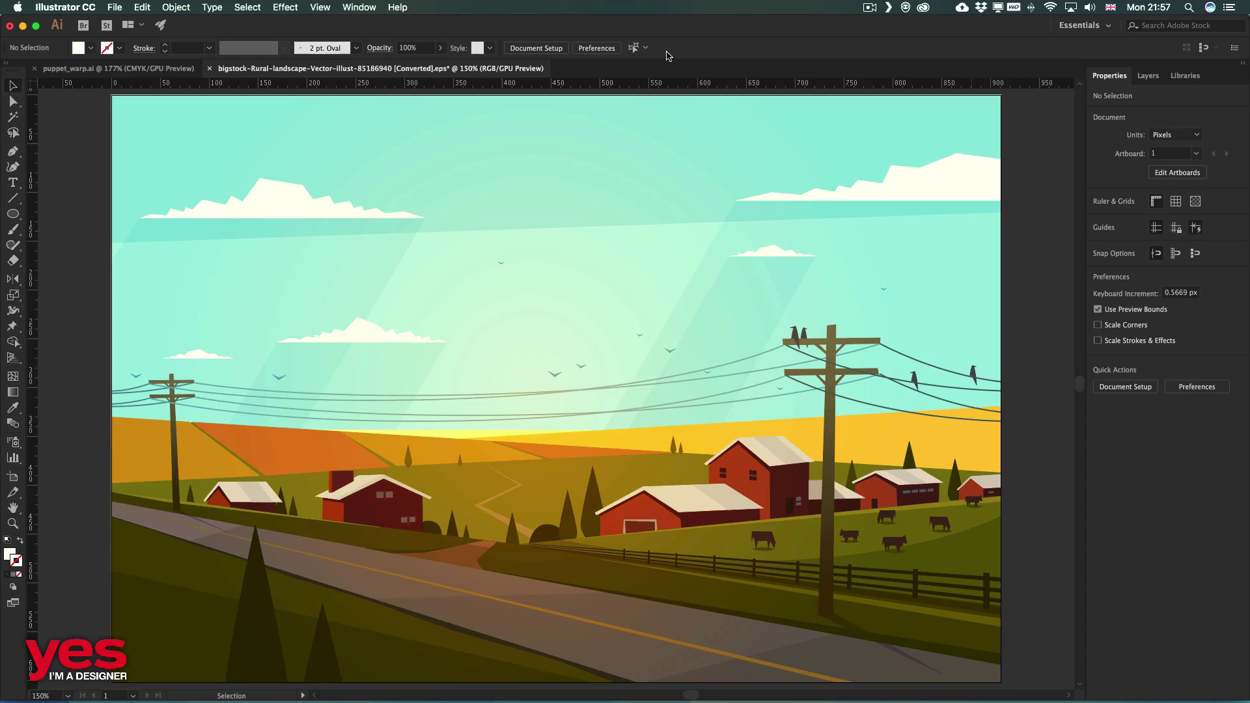
- Select the top-right cloud, then deselect it so Properties shows the Document settings
left_click(940, 173)
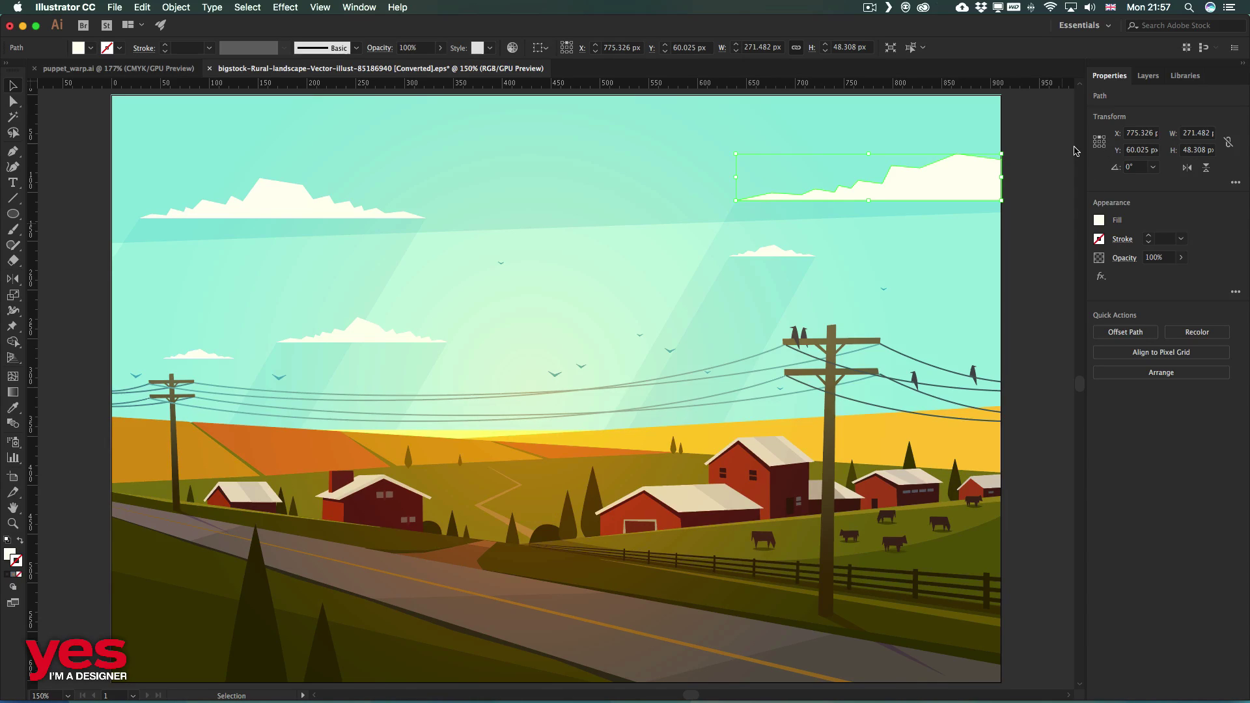
left_click(1035, 148)
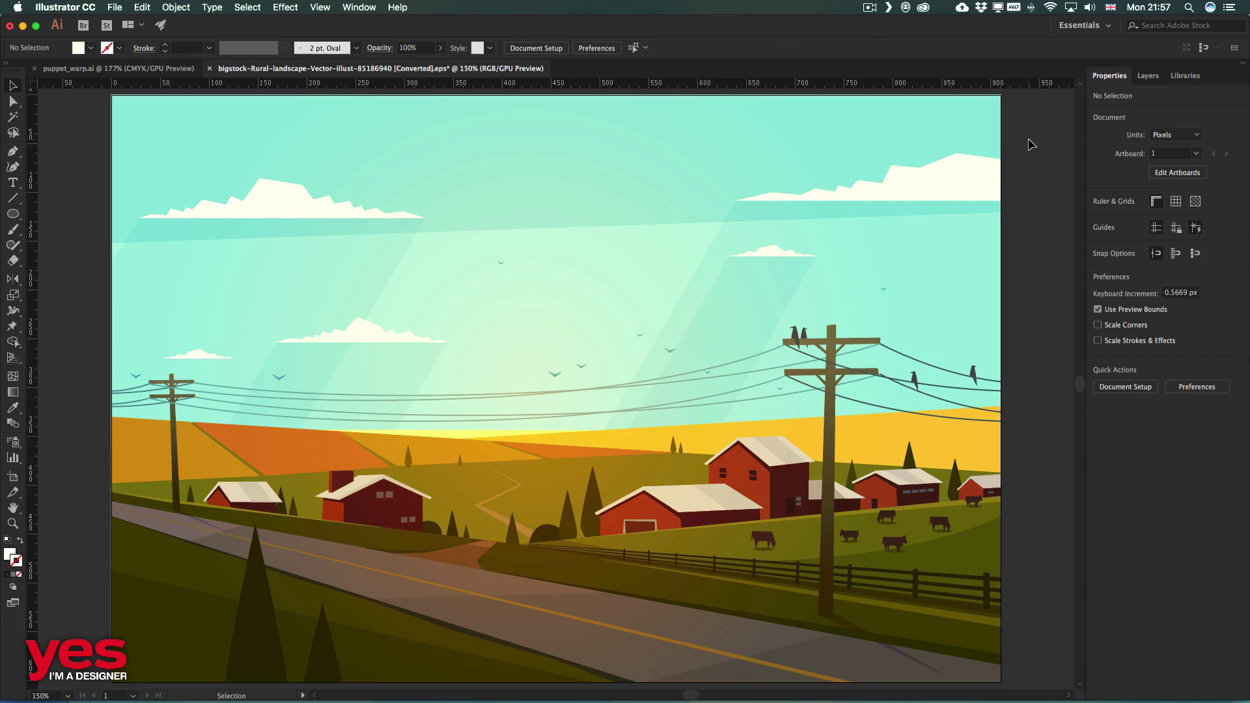
left_click(354, 8)
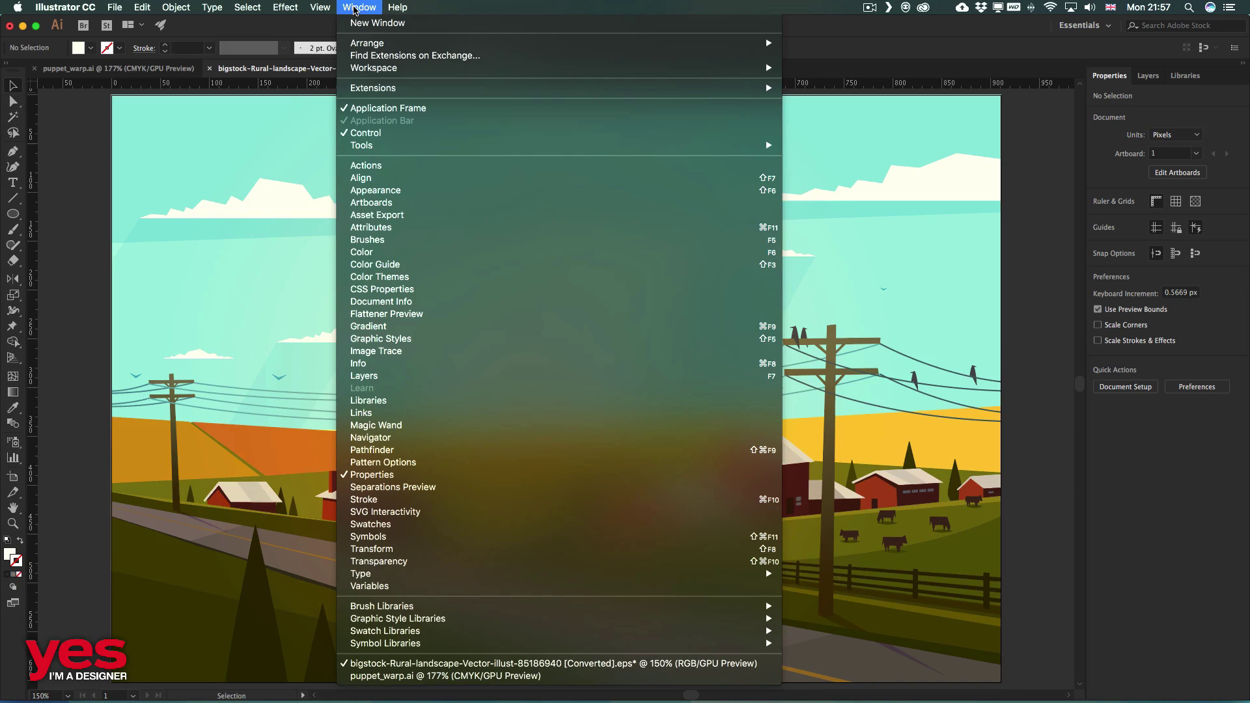
left_click(384, 134)
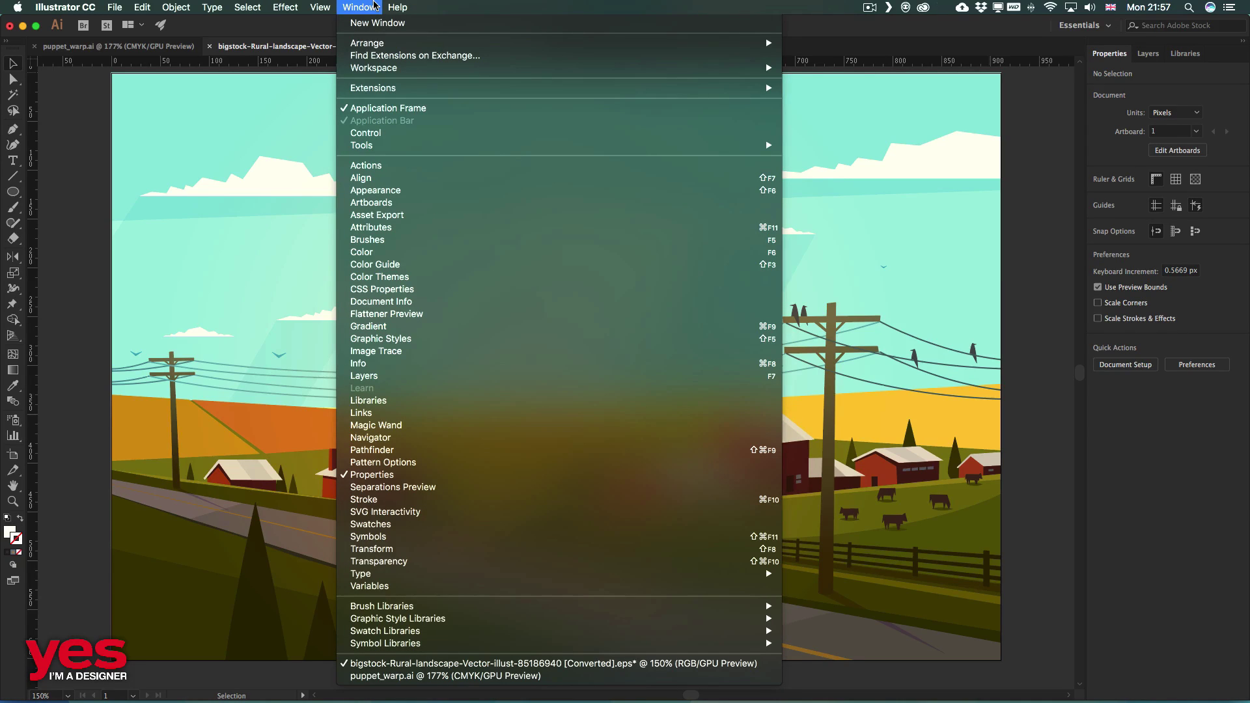
left_click(374, 8)
left_click(374, 133)
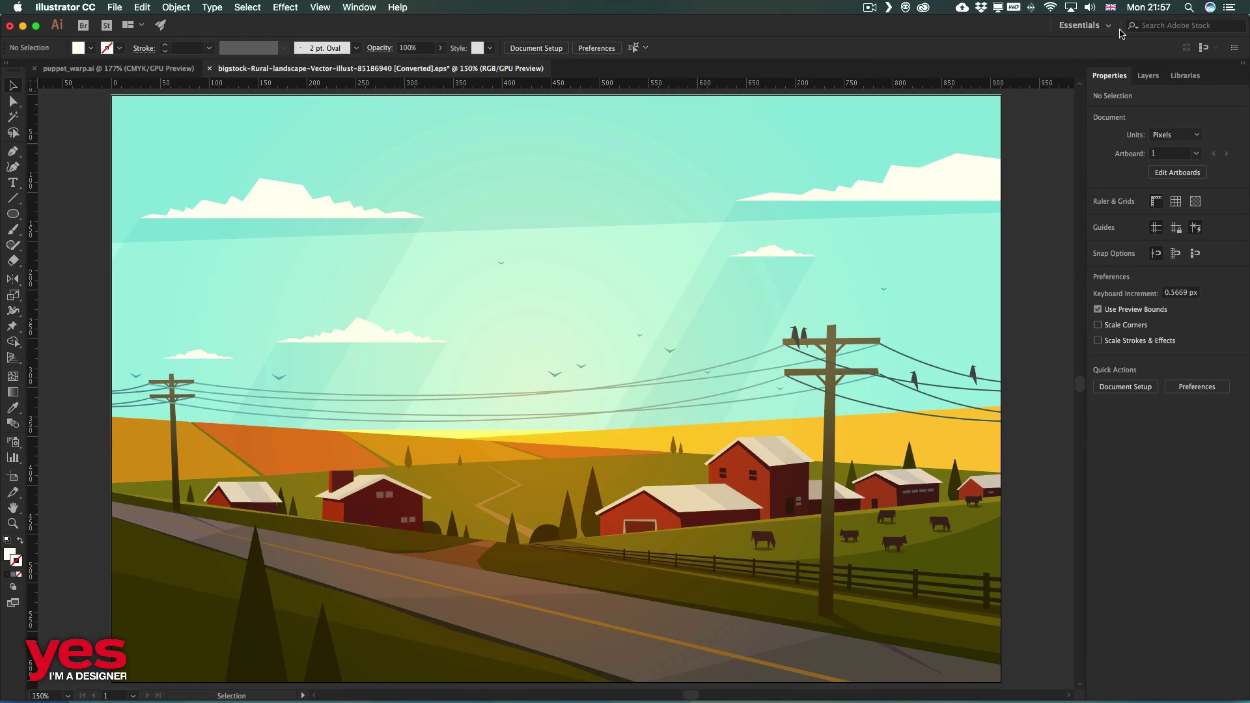
left_click(1099, 27)
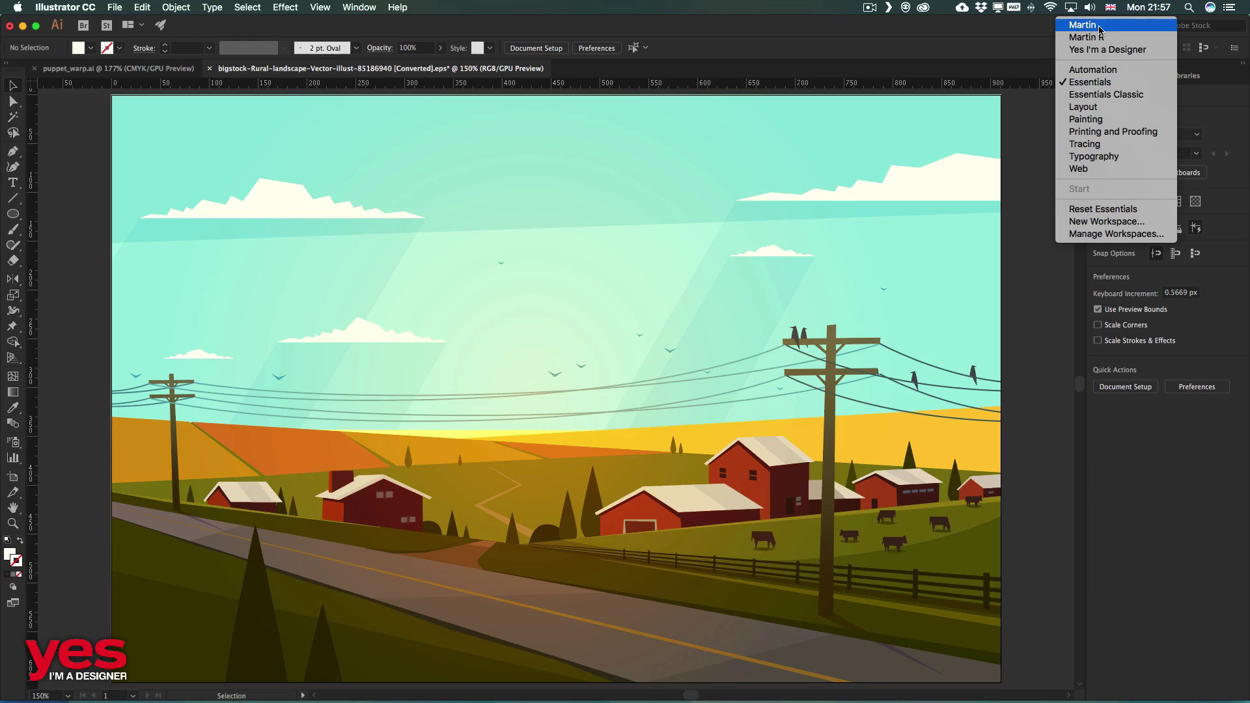
left_click(1107, 95)
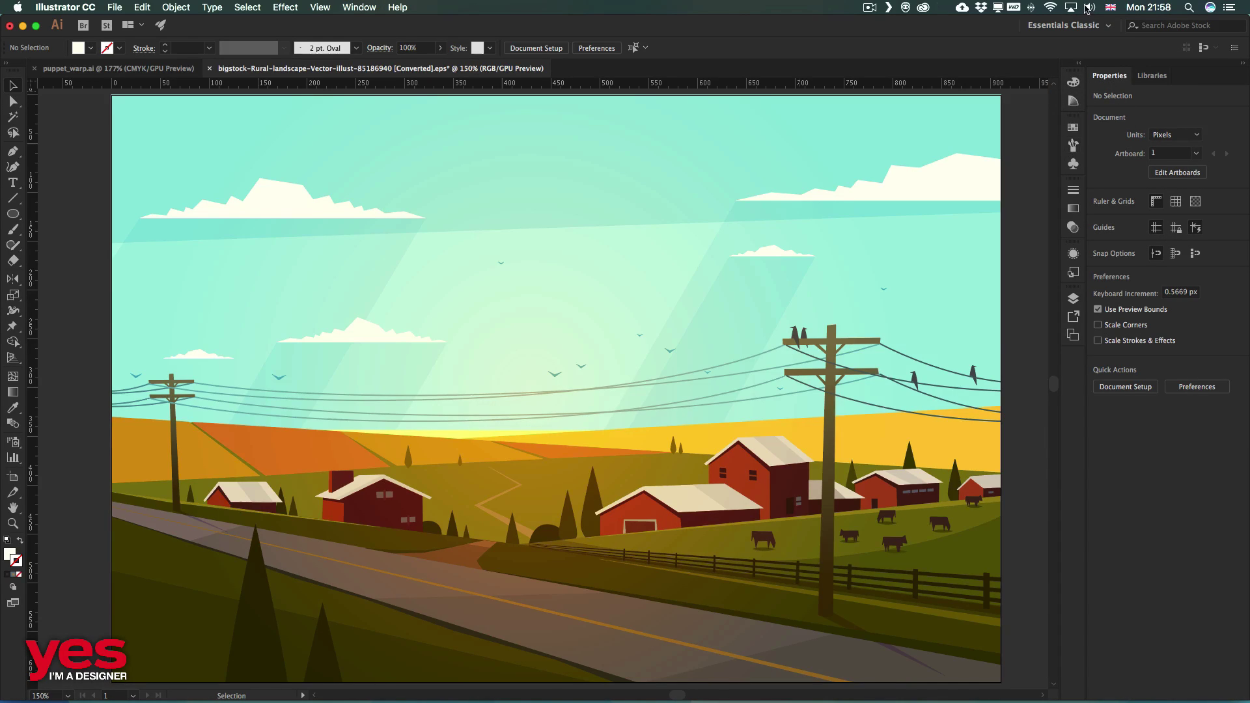
left_click(1085, 26)
left_click(1077, 82)
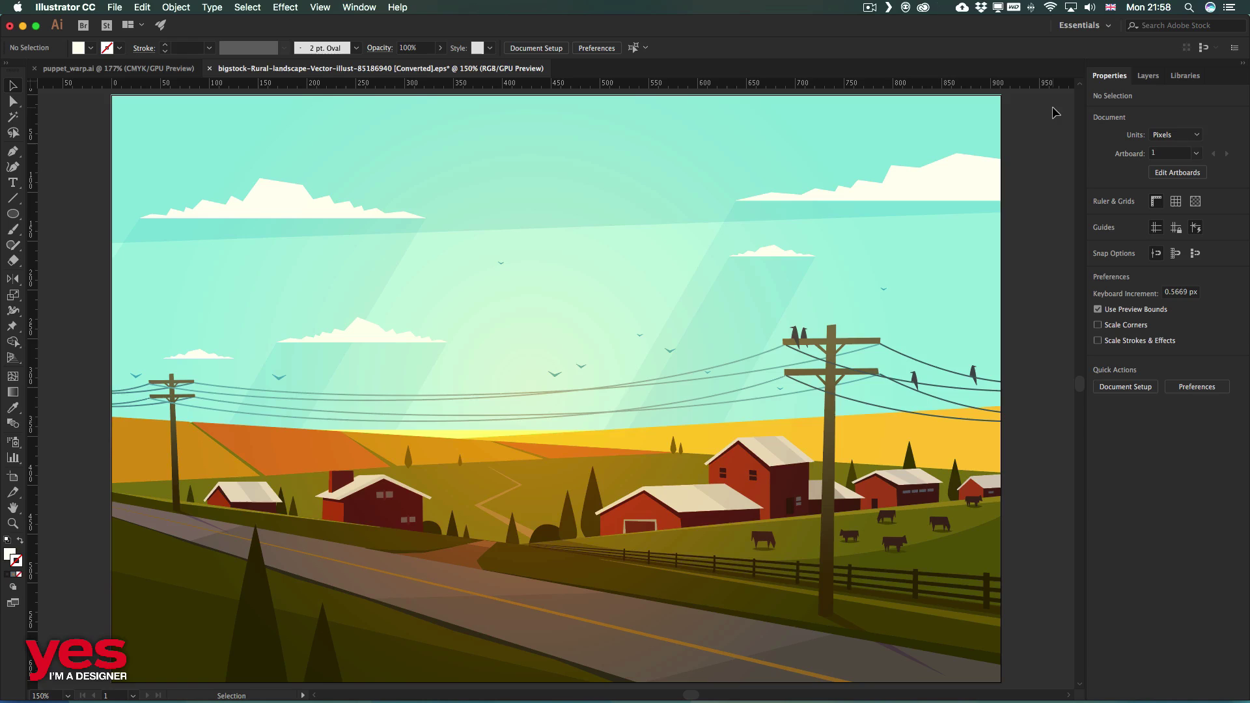
left_click(1148, 76)
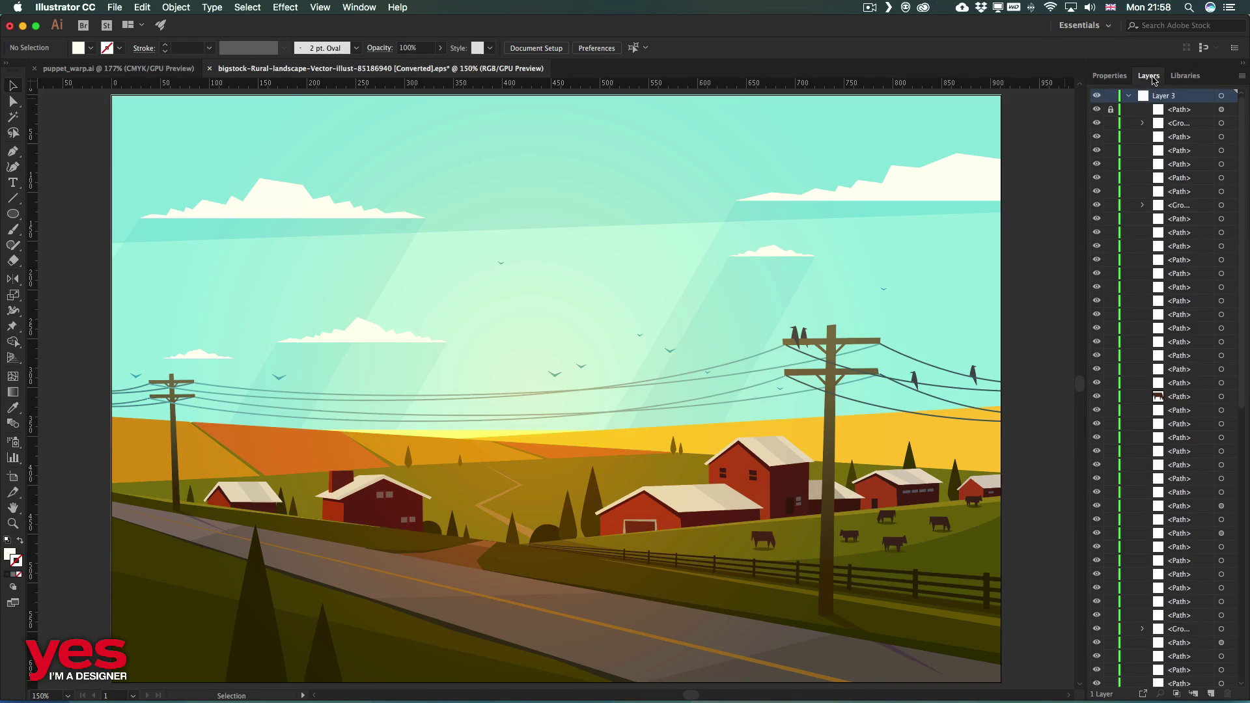
left_click(1185, 76)
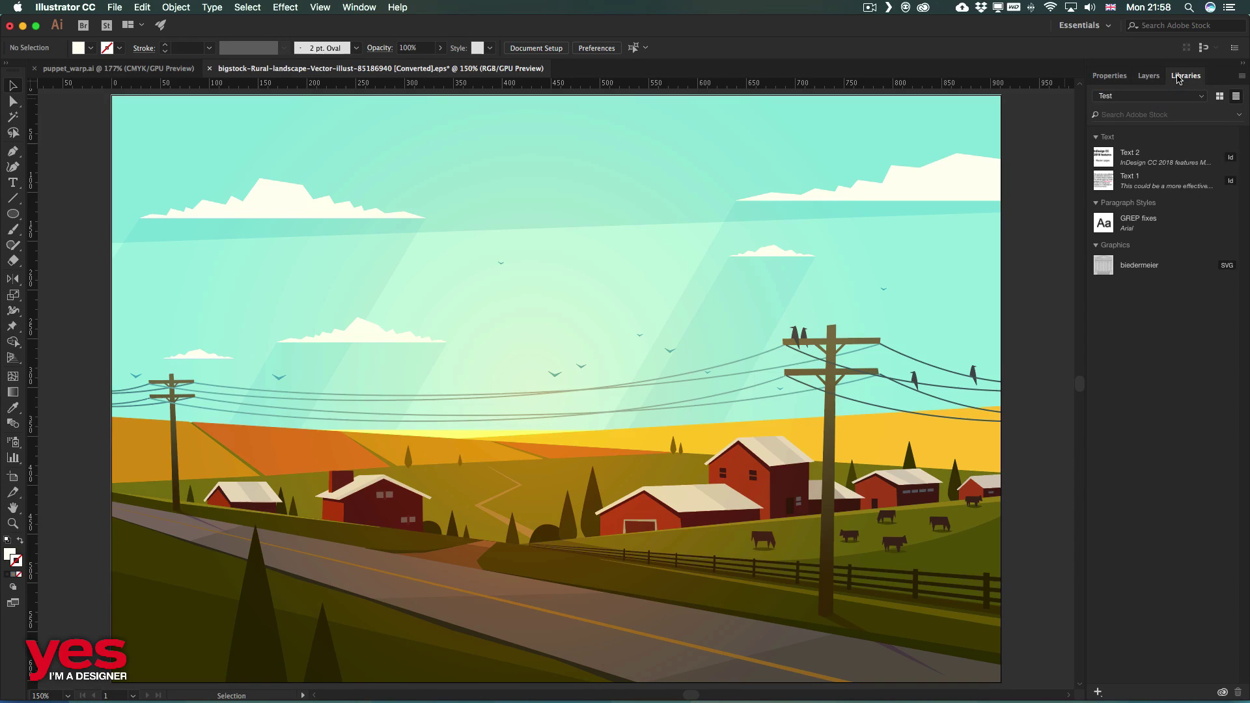
left_click(1108, 76)
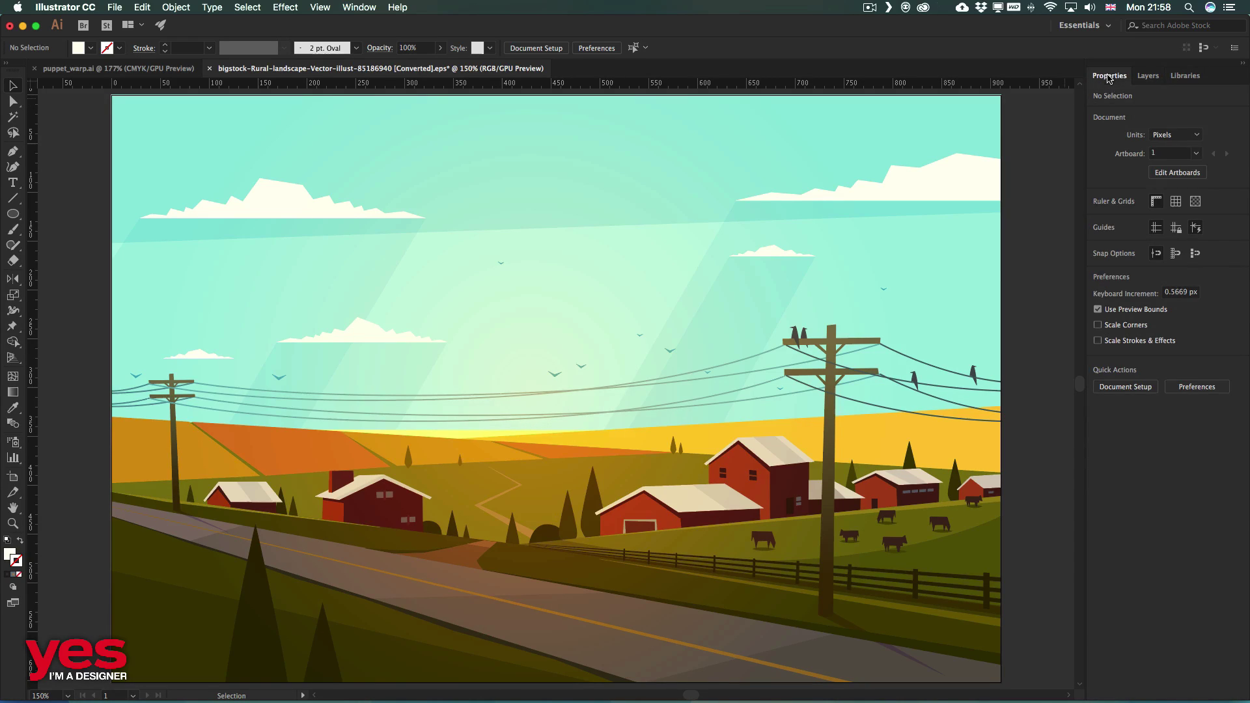
- Open and close the units list unchanged, select the top-right cloud, and dismiss the fx menu
left_click(1196, 137)
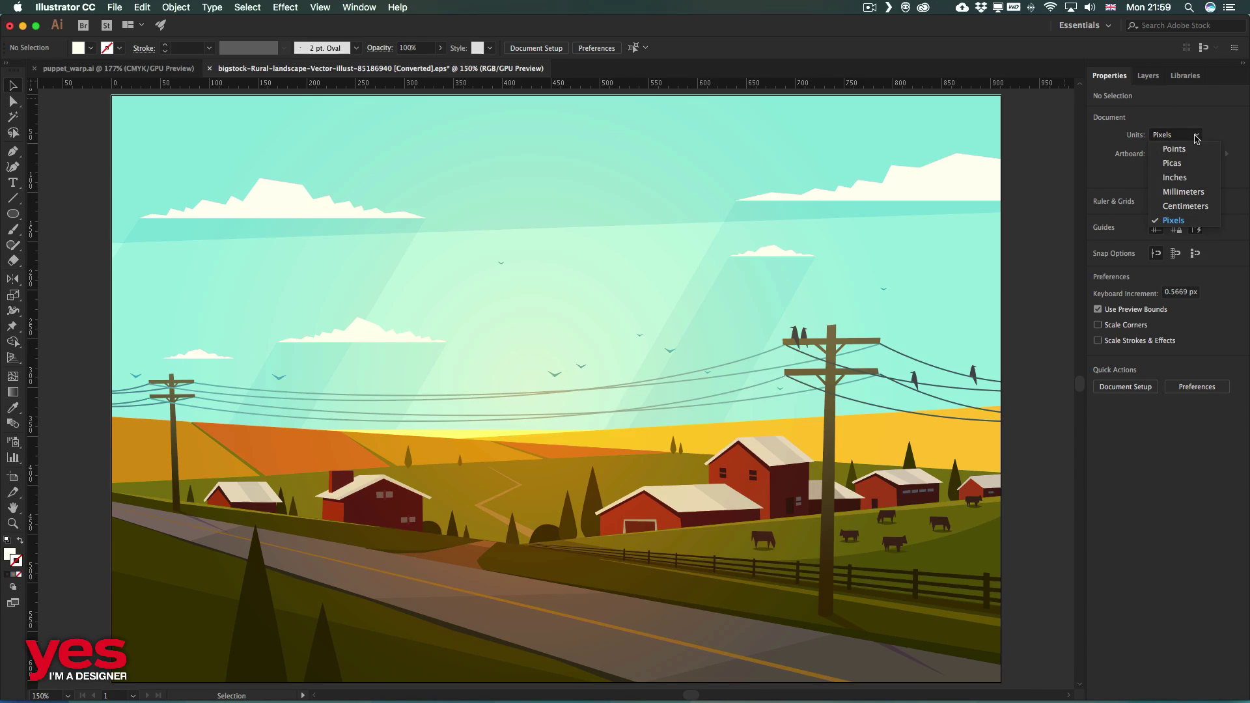
left_click(1196, 138)
left_click(987, 195)
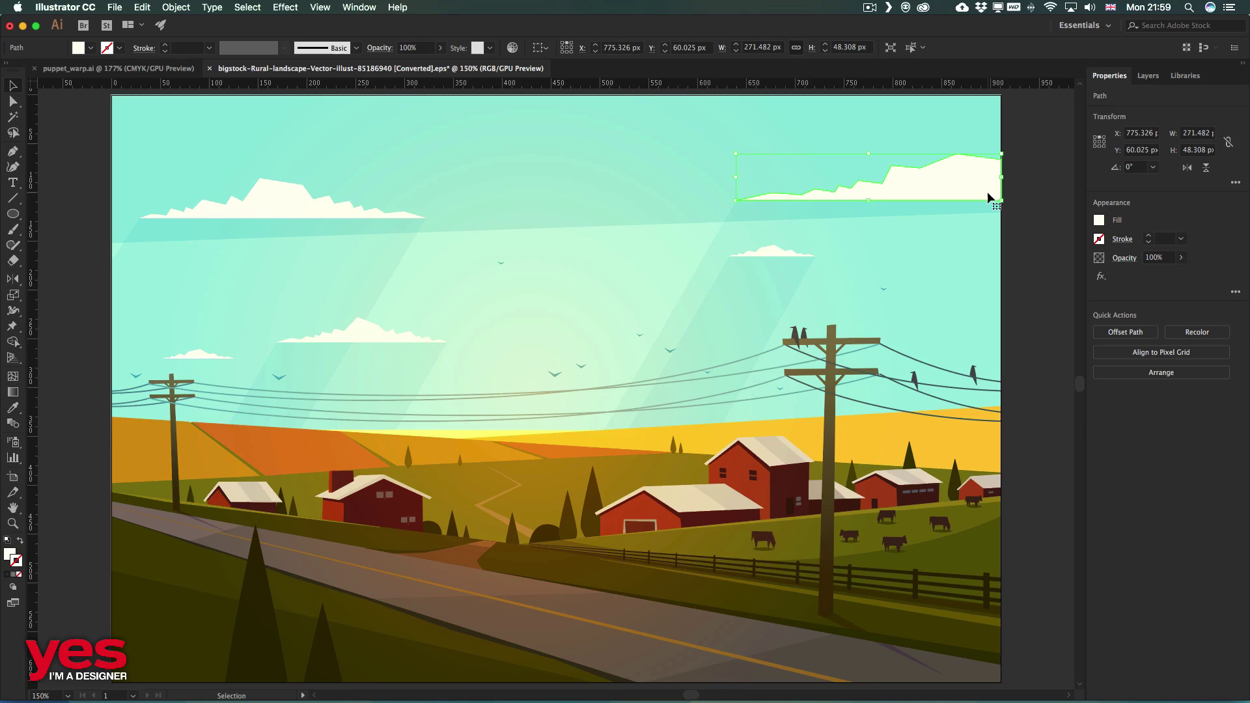
scroll(1078, 316, "down", 1)
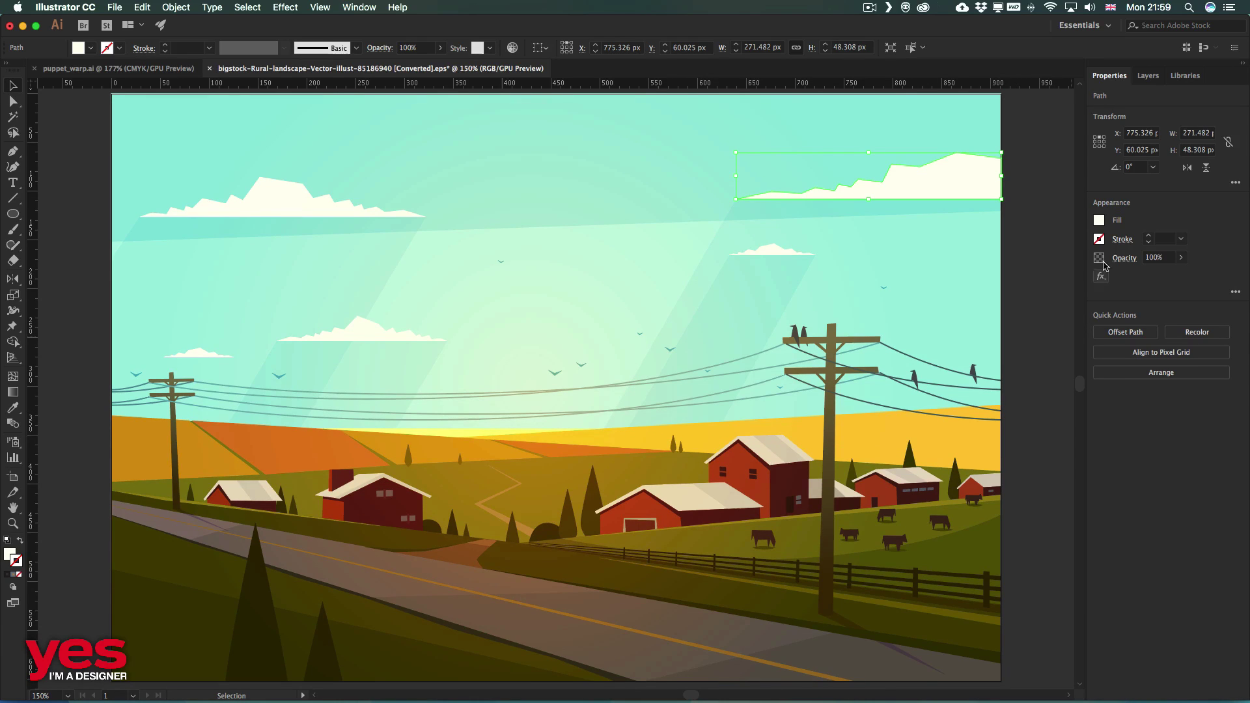
left_click(1100, 277)
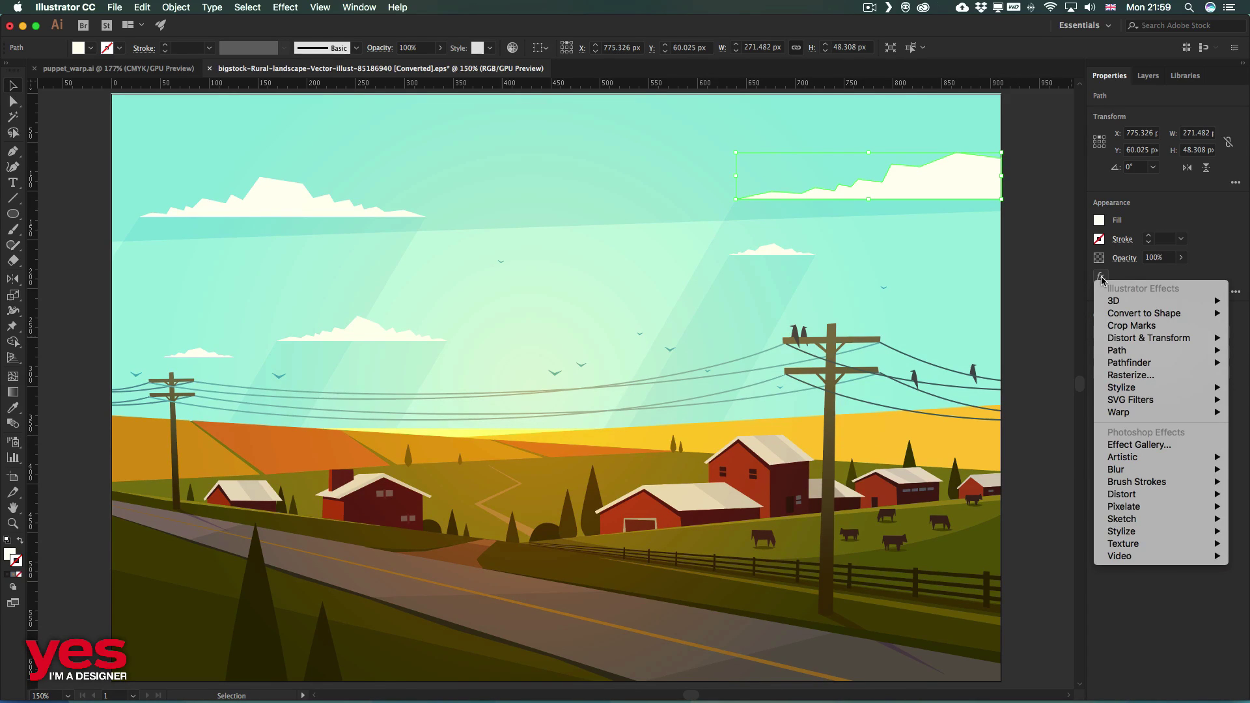
left_click(1209, 269)
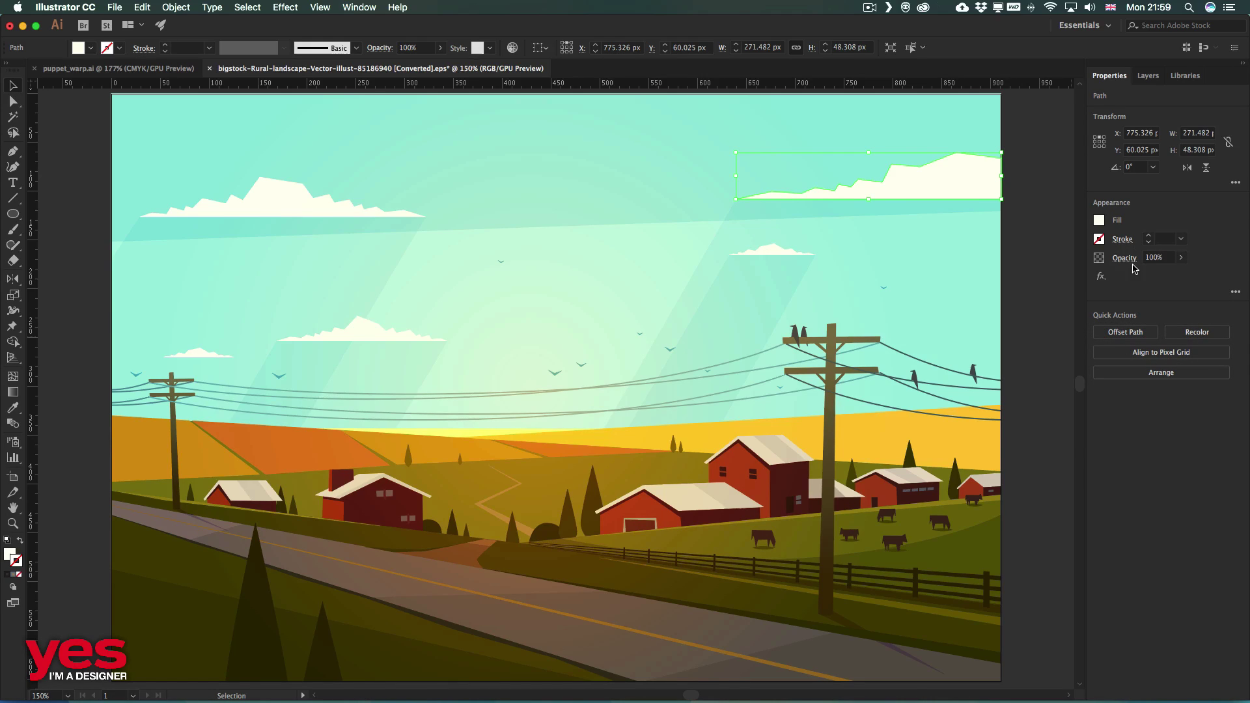
- Flip the cloud horizontally and vertically, then flip both back to its original orientation
left_click(1187, 168)
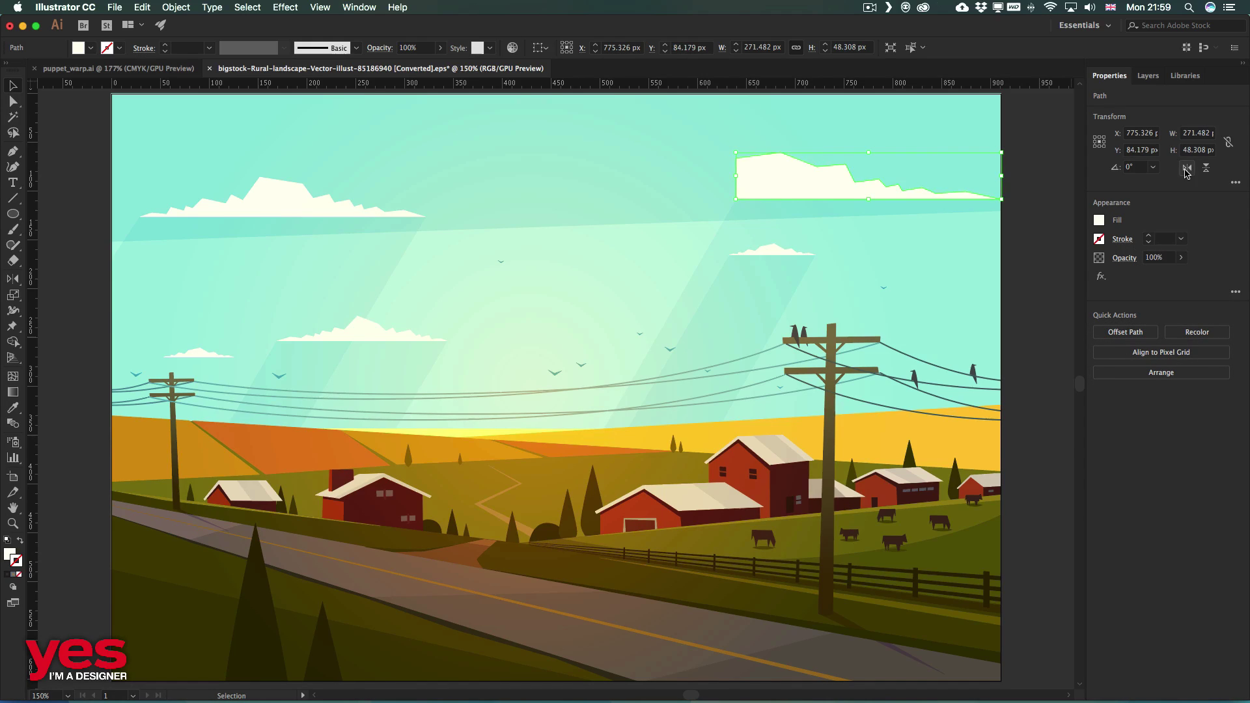
left_click(1205, 168)
left_click(1202, 170)
left_click(1186, 168)
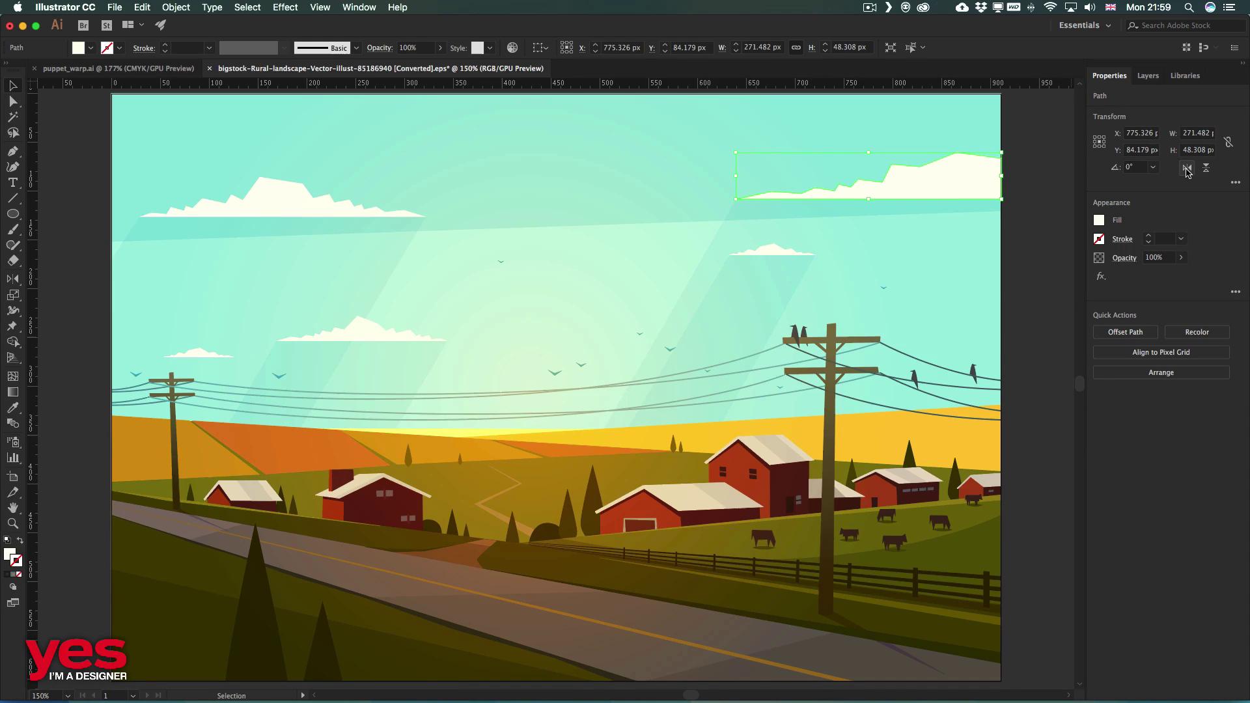
left_click(1235, 185)
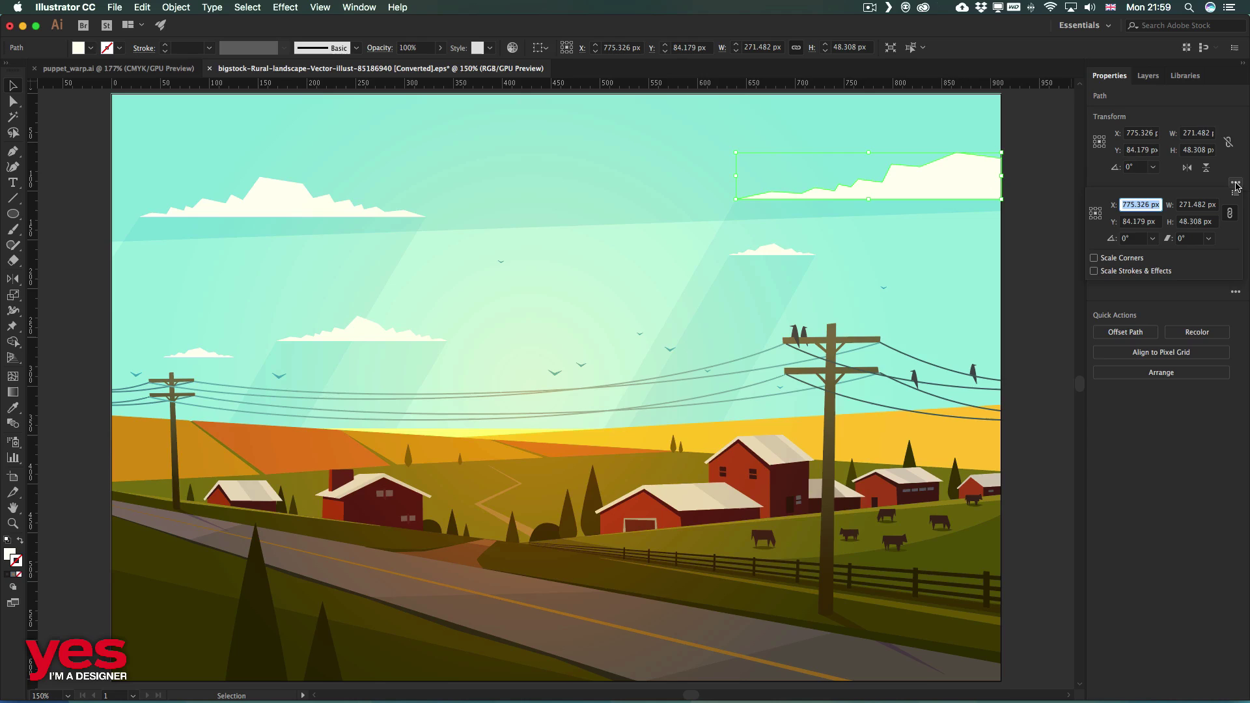
left_click(1235, 184)
left_click(1235, 292)
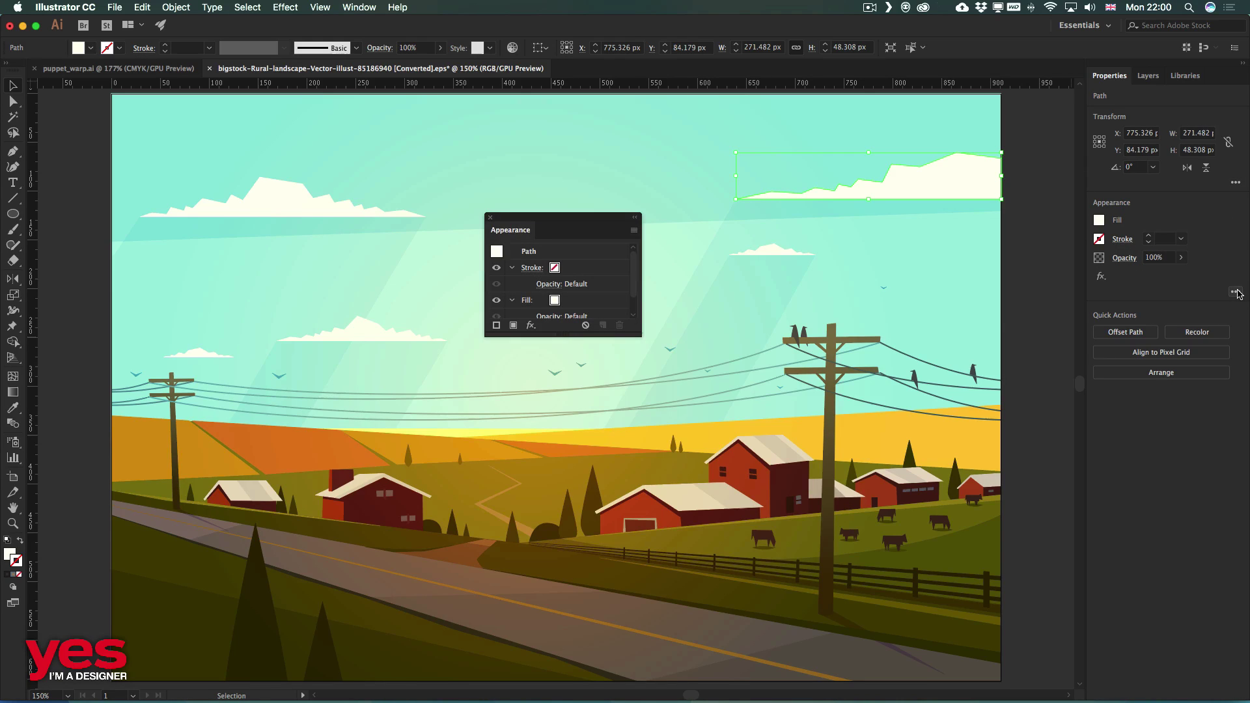
left_click_drag(573, 218, 971, 186)
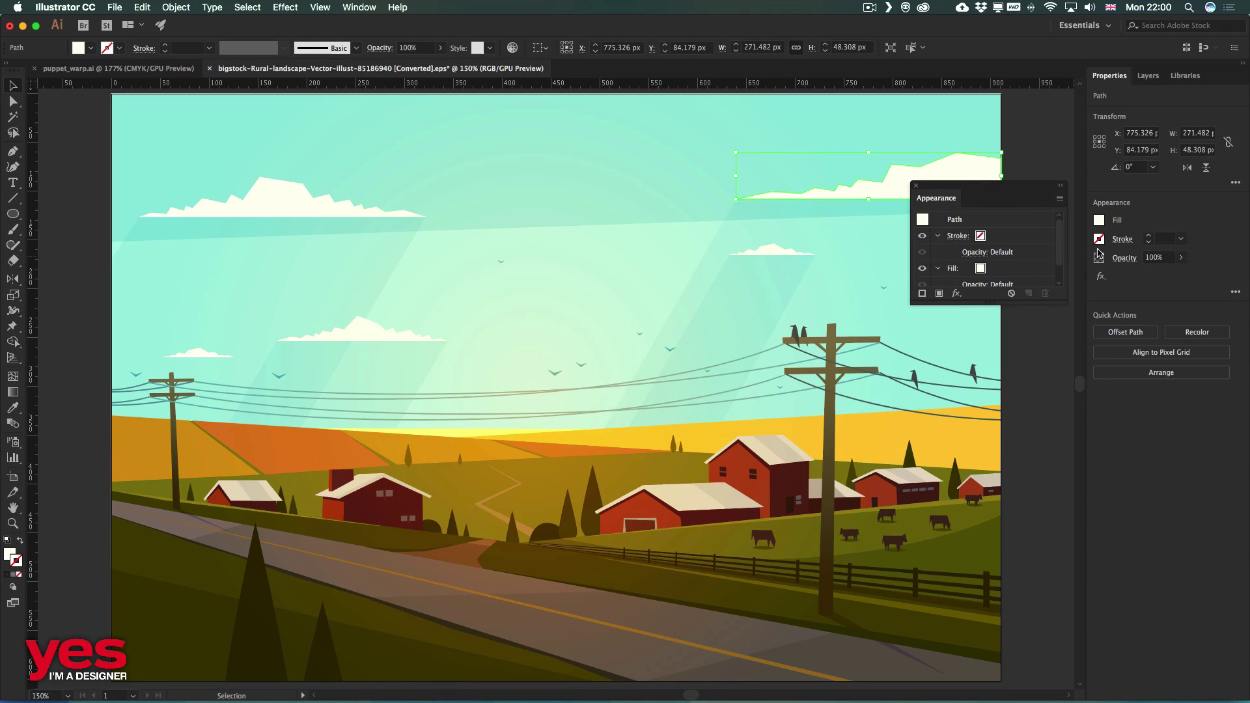
left_click_drag(1012, 303, 1012, 388)
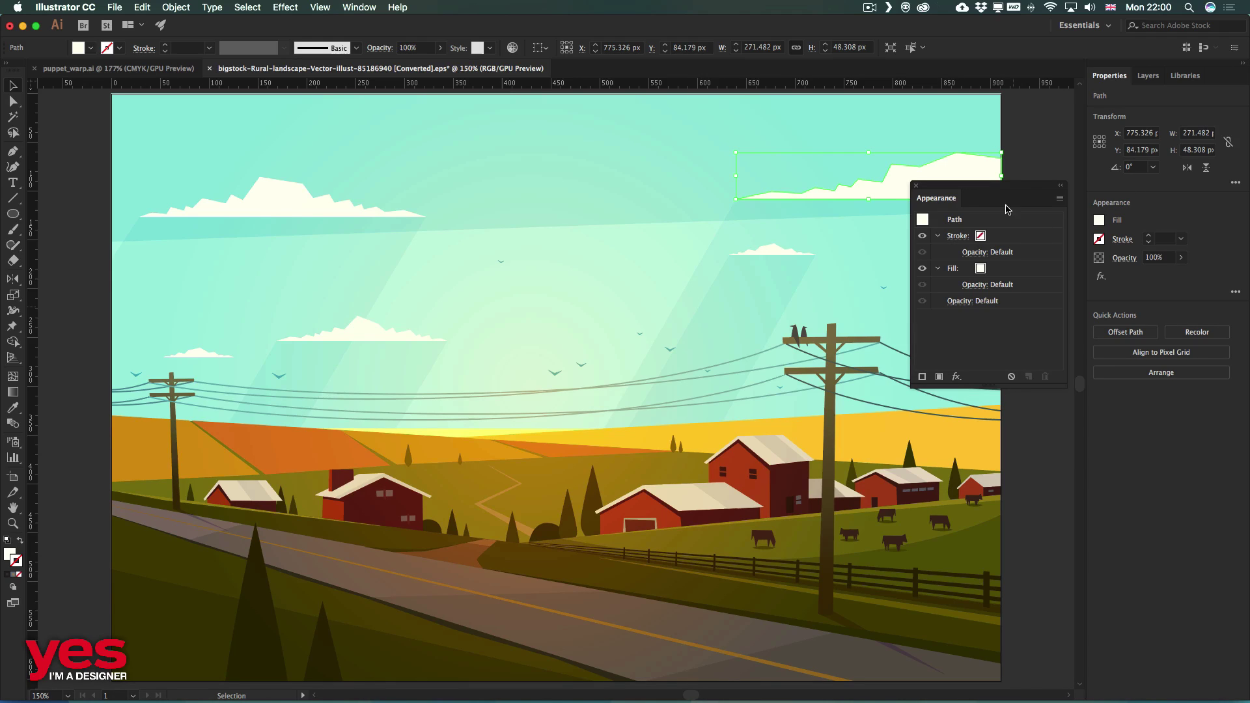
left_click(913, 186)
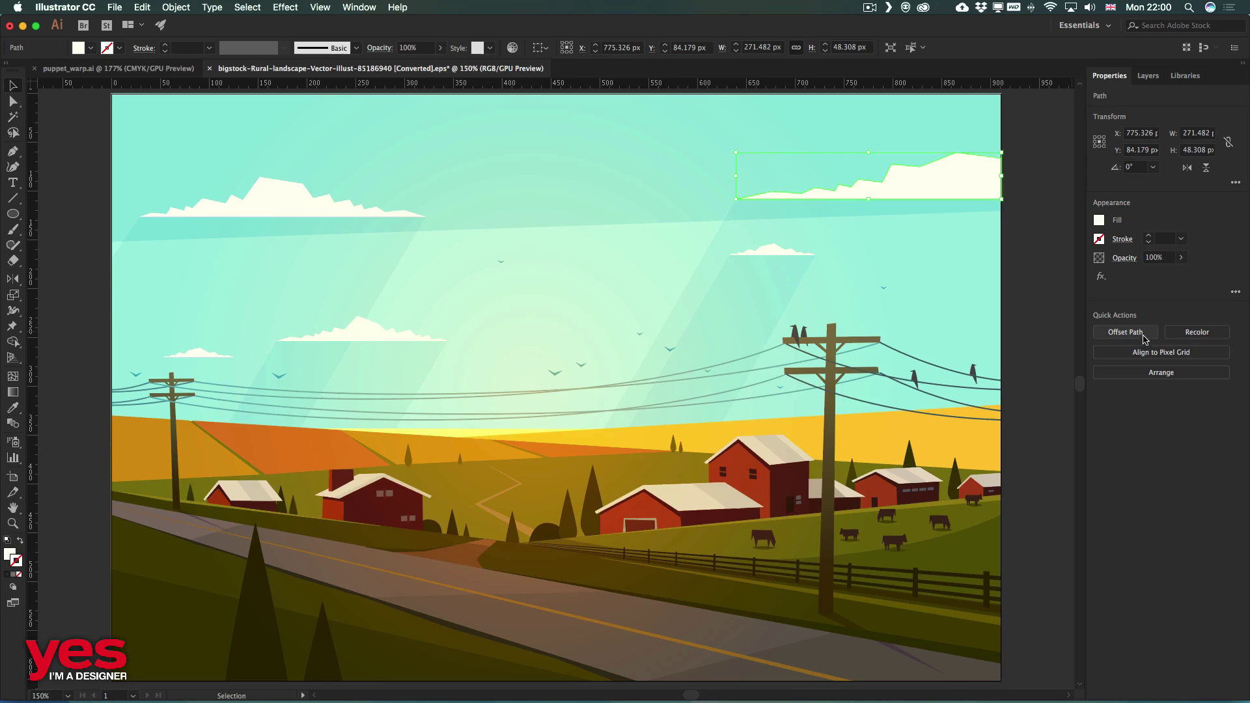
- Align the top-right cloud to the pixel grid, then select the farm buildings group
left_click(1149, 355)
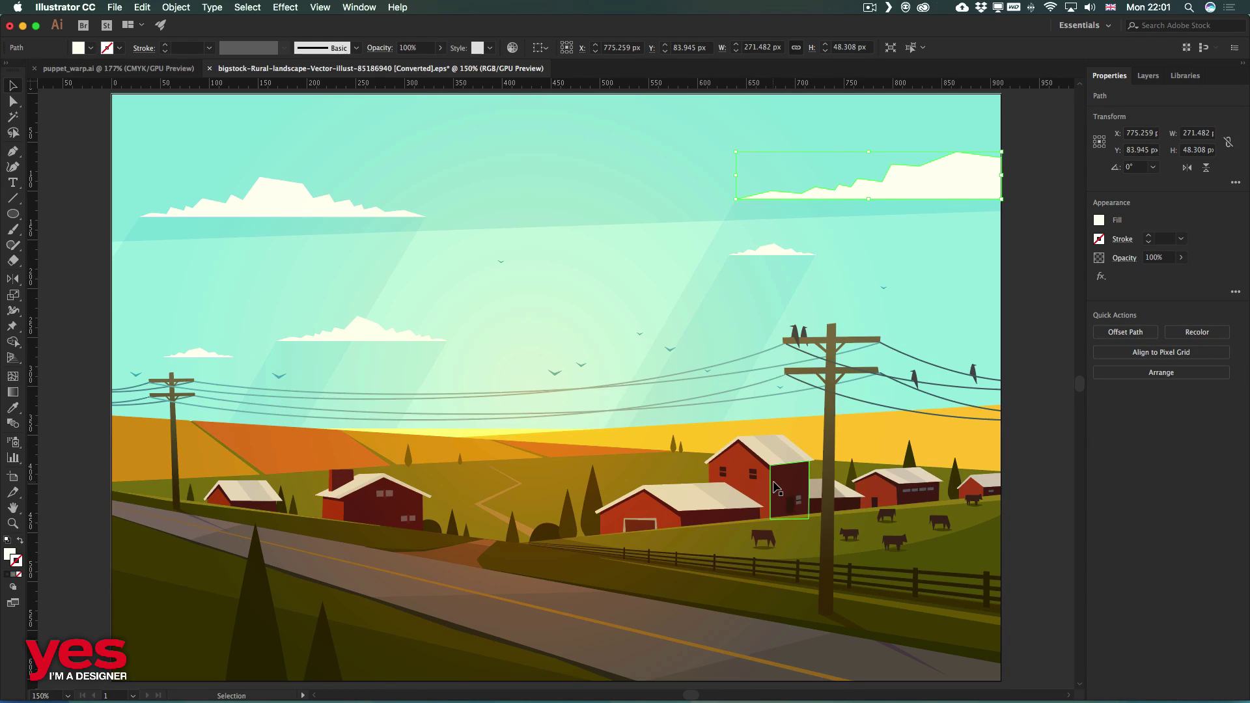
left_click(773, 483)
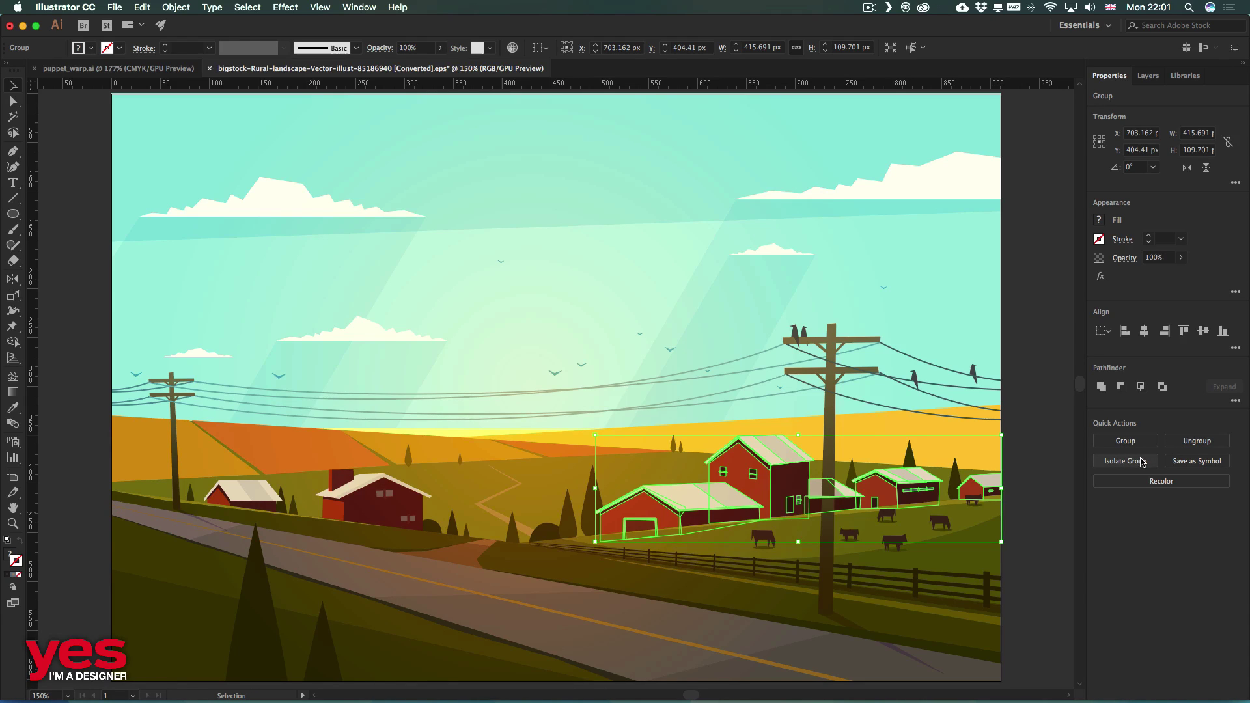
- Deselect the farm buildings group so Properties shows the Document settings
left_click(1027, 359)
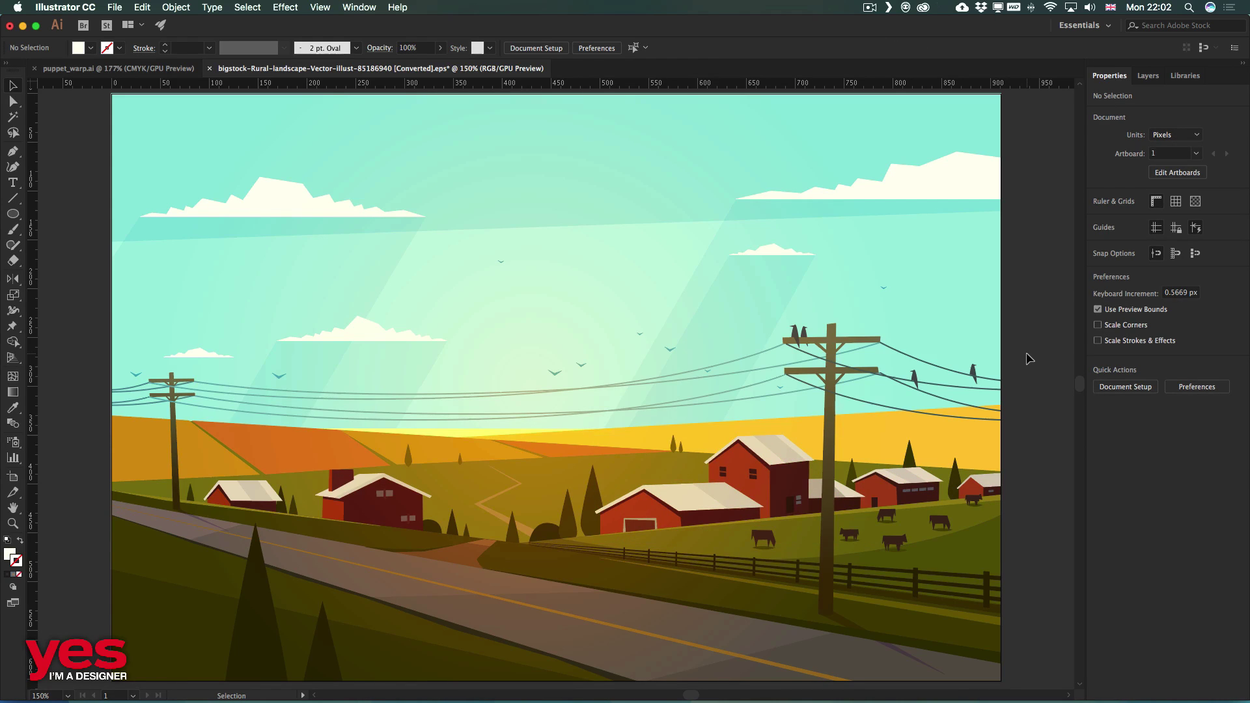